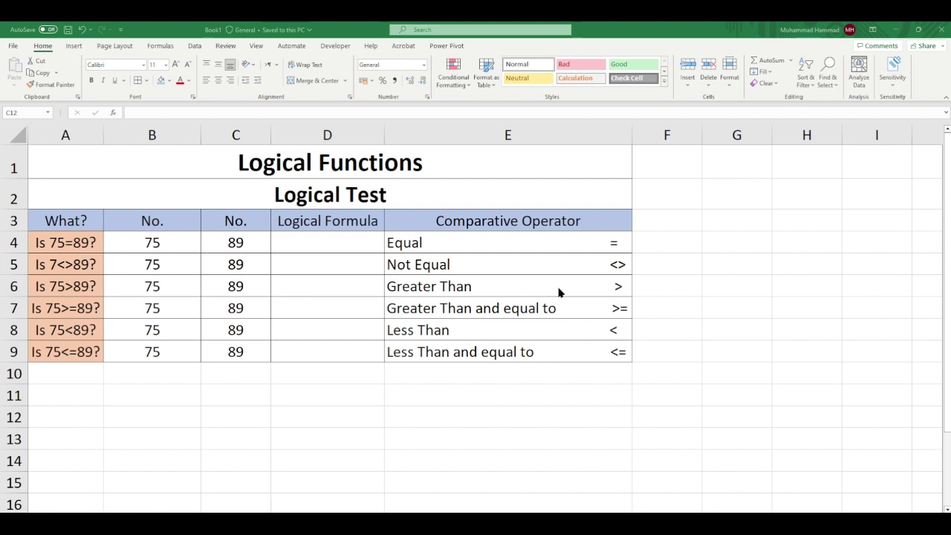
Select cell D4 in the Logical Formula column
{"action": "left_click", "coordinate": [324, 236]}
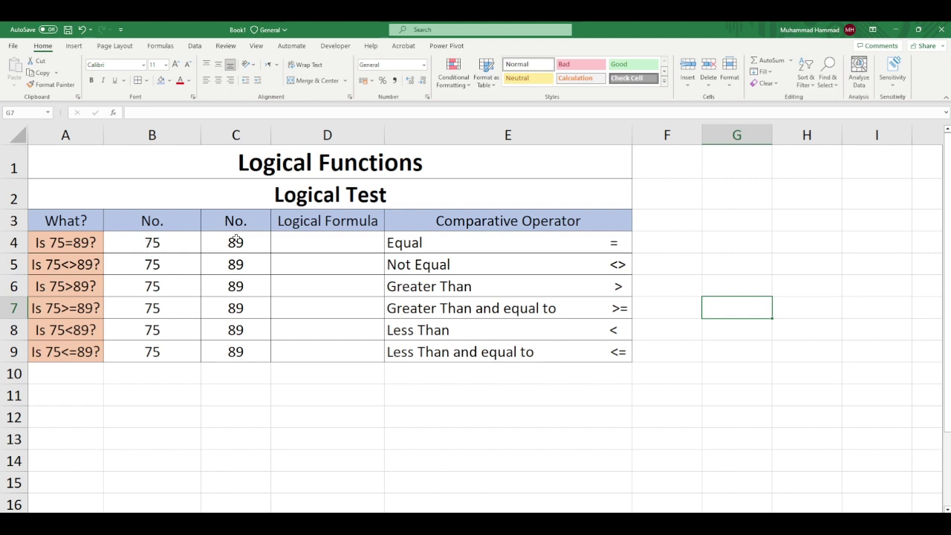
Enter =B4=C4 in D4 so the 75=89 equality test returns FALSE
{"action": "left_click", "coordinate": [344, 246]}
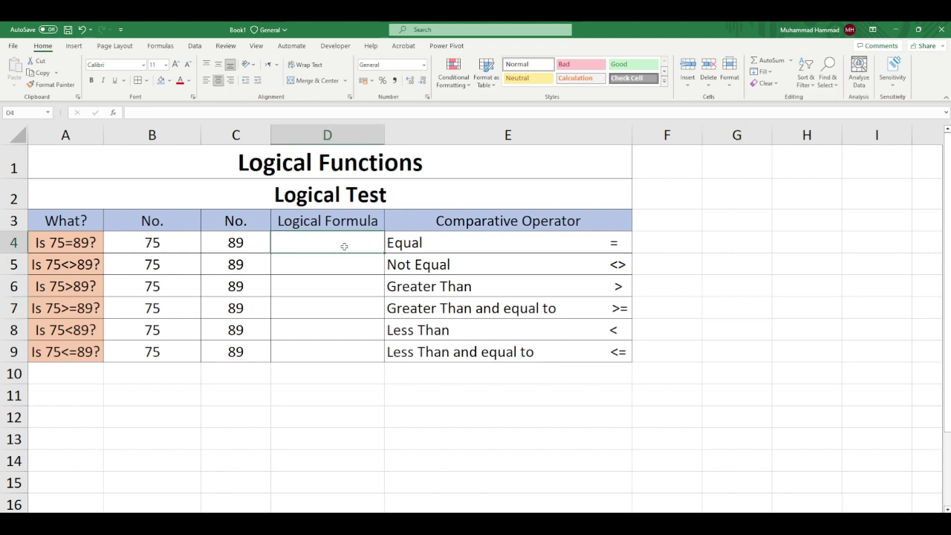
{"action": "type", "text": "="}
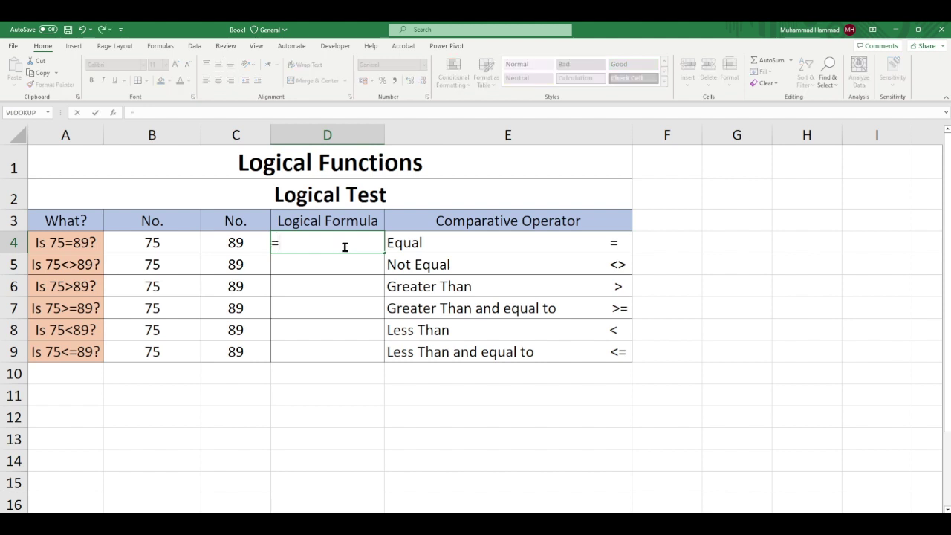
{"action": "left_click", "coordinate": [162, 239]}
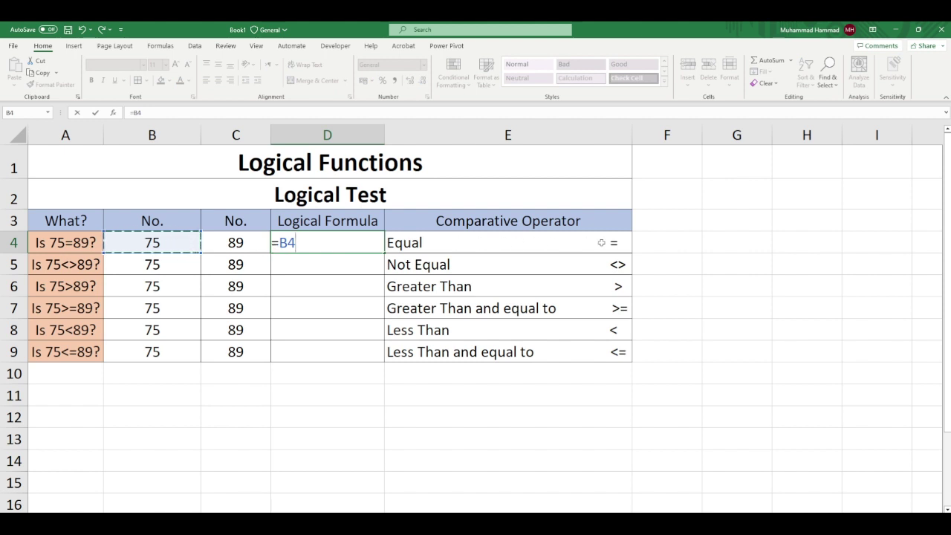
{"action": "type", "text": "="}
{"action": "left_click", "coordinate": [233, 241]}
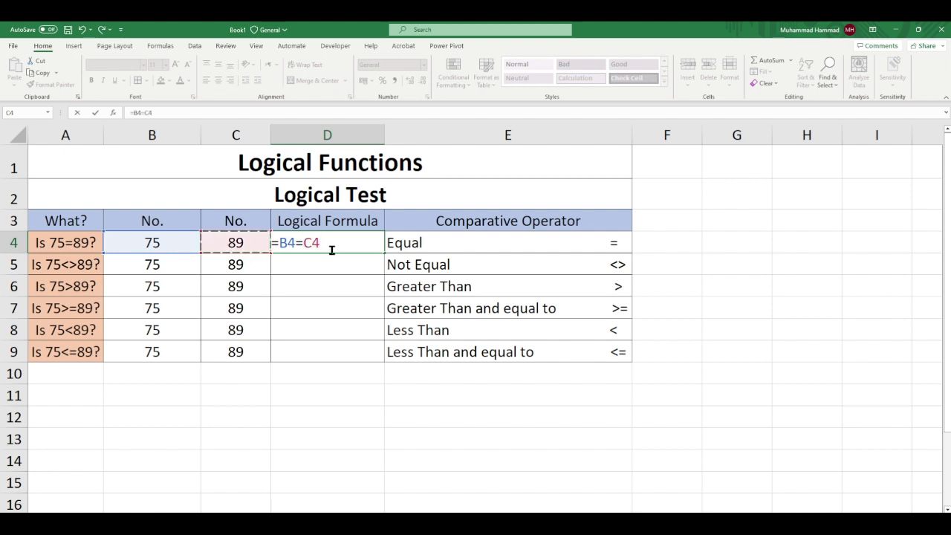
{"action": "key", "text": "Return"}
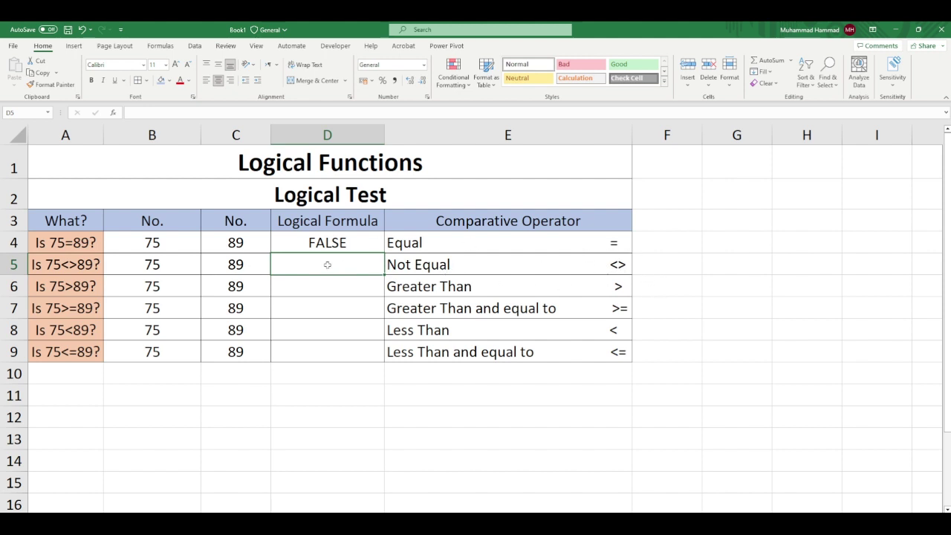
Enter =B5<>C5 in D5 so the not-equal test returns TRUE
{"action": "type", "text": "="}
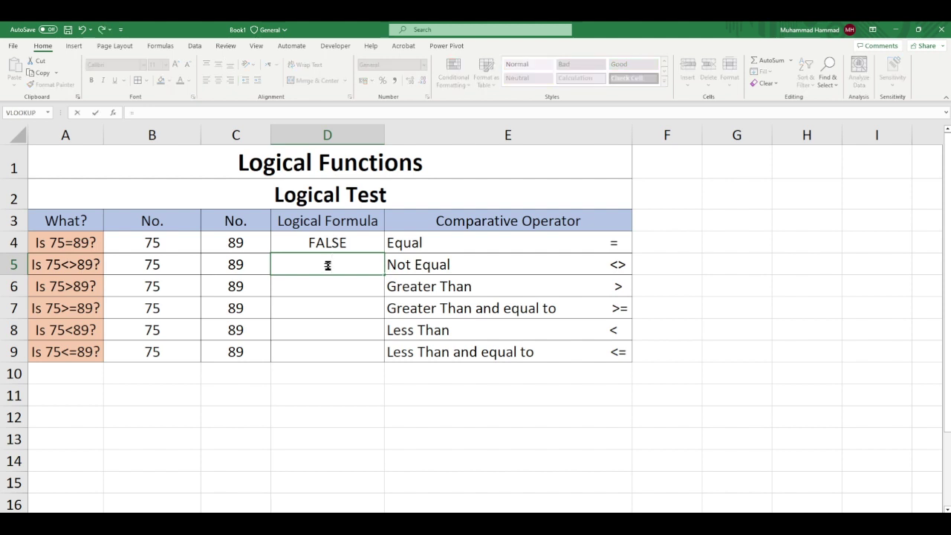
{"action": "left_click", "coordinate": [163, 260]}
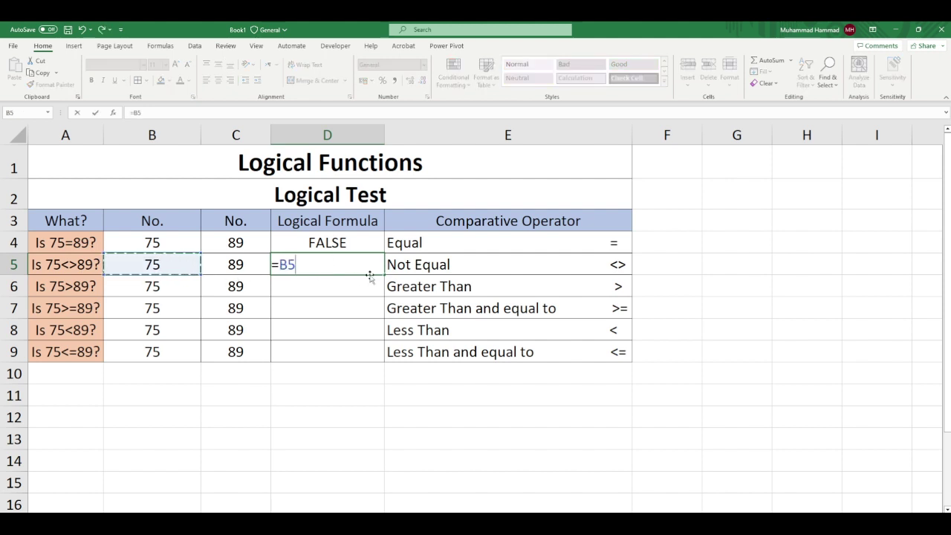
{"action": "type", "text": "<>"}
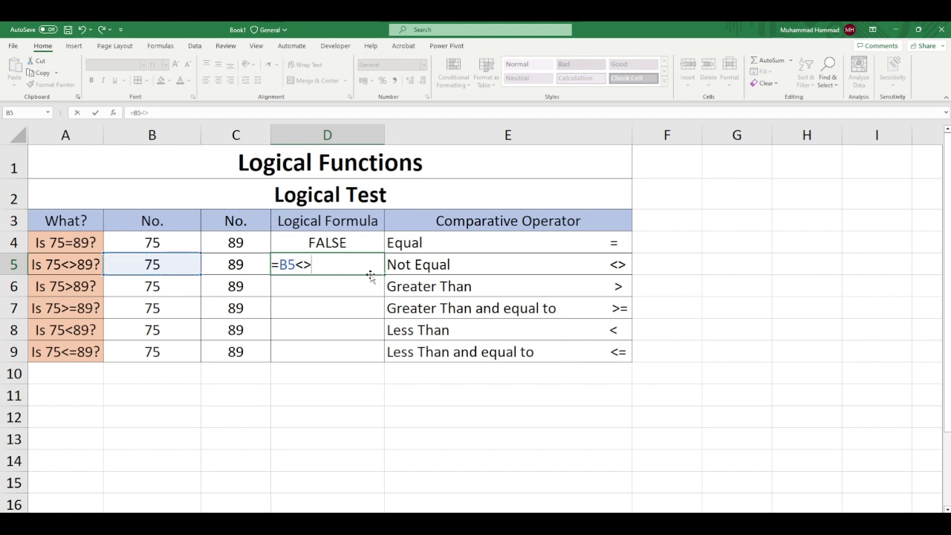
{"action": "left_click", "coordinate": [227, 266]}
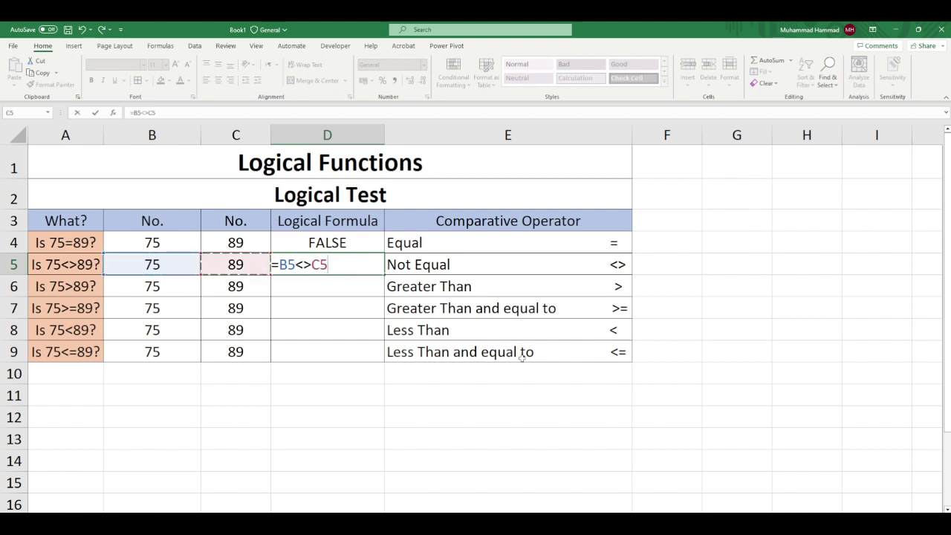
{"action": "key", "text": "Return"}
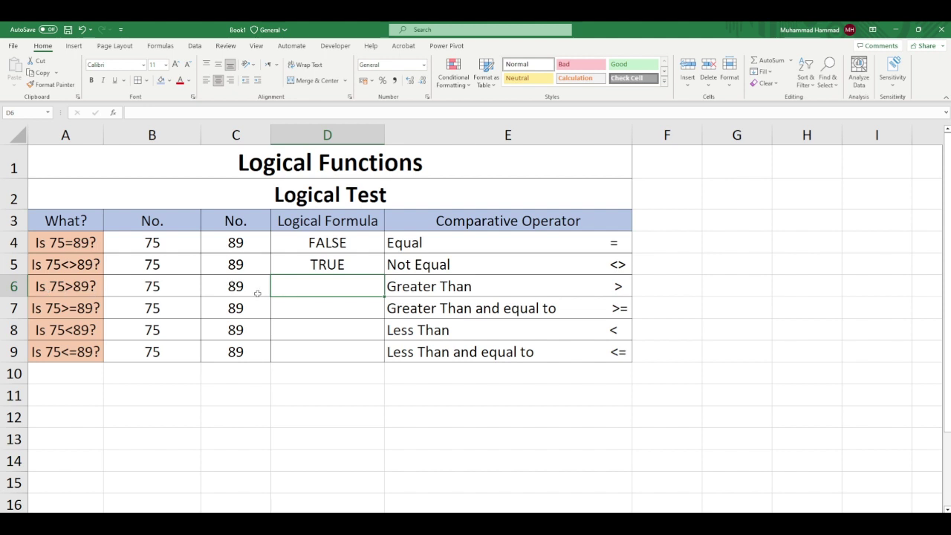
Enter =B6>C6 in D6 so the greater-than test returns FALSE
{"action": "type", "text": "="}
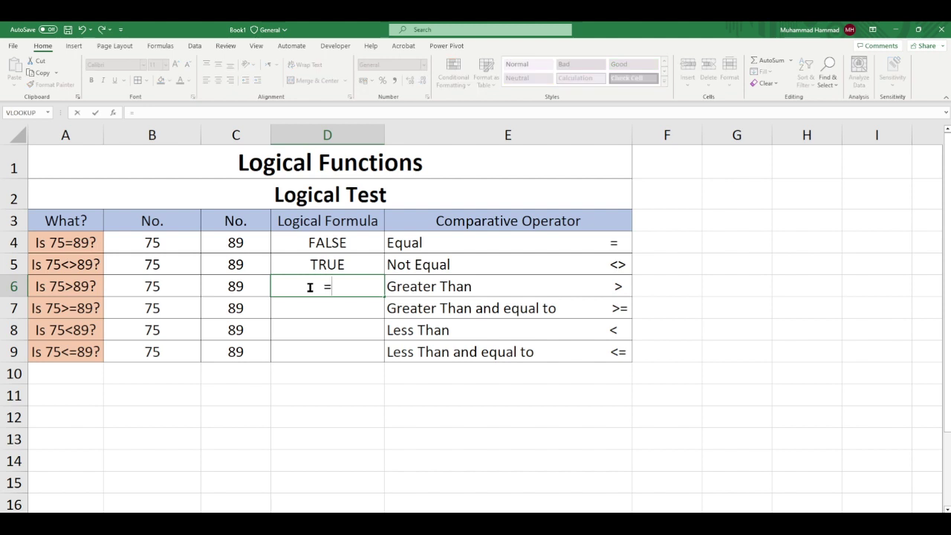
{"action": "left_click", "coordinate": [139, 285]}
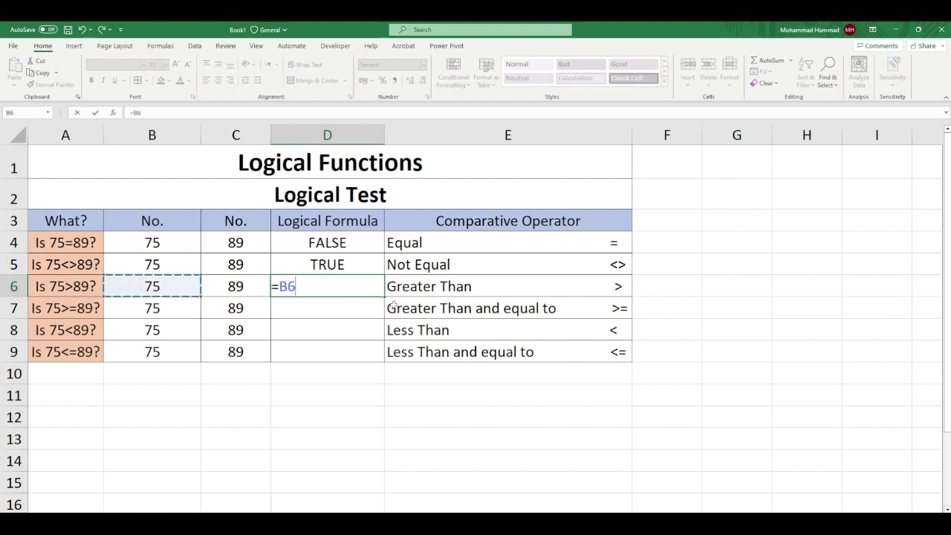
{"action": "type", "text": ">"}
{"action": "left_click", "coordinate": [212, 285]}
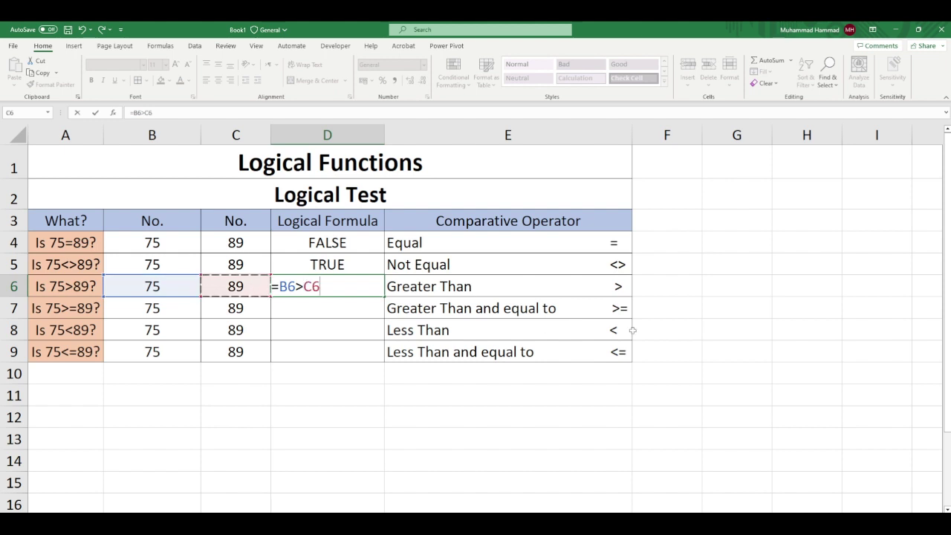
{"action": "key", "text": "Return"}
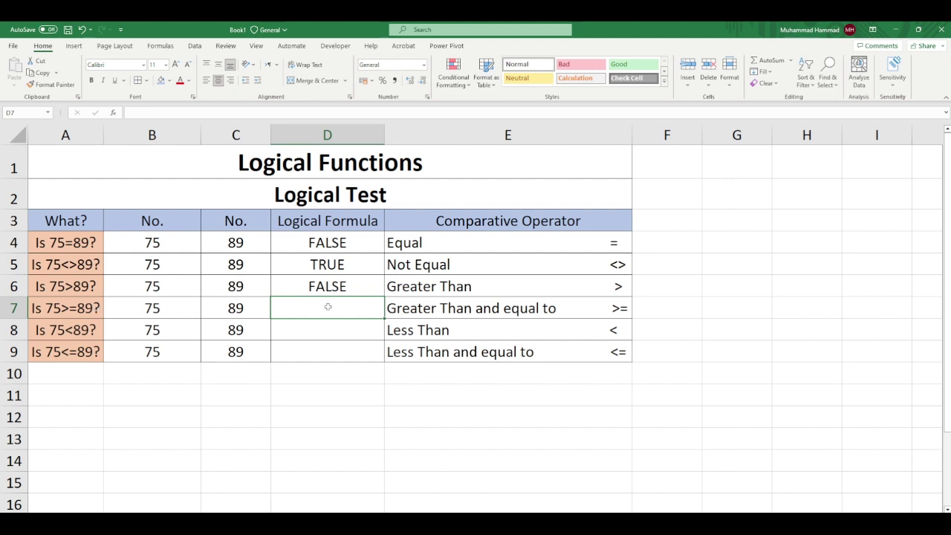
Enter =B7>=C7 in D7, returning FALSE, and verify its formula before moving to D8
{"action": "type", "text": "="}
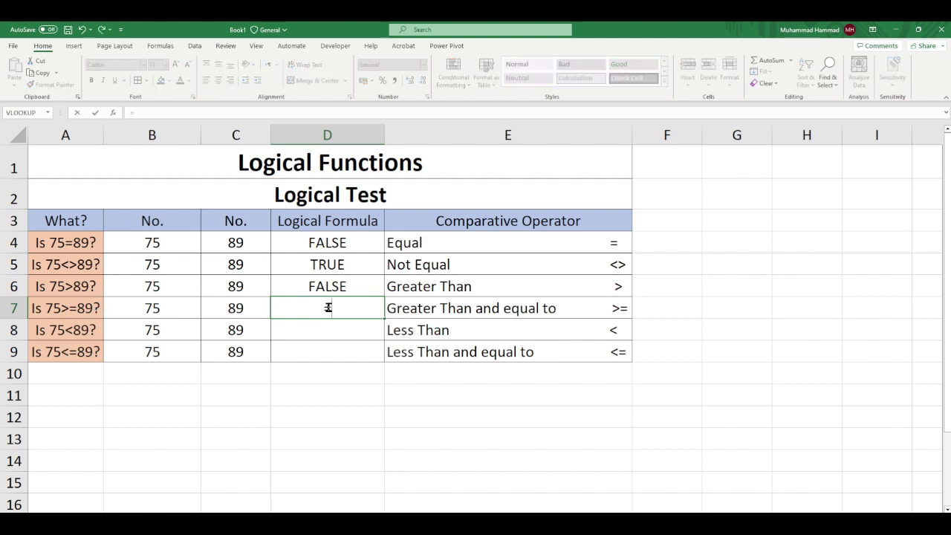
{"action": "left_click", "coordinate": [187, 309]}
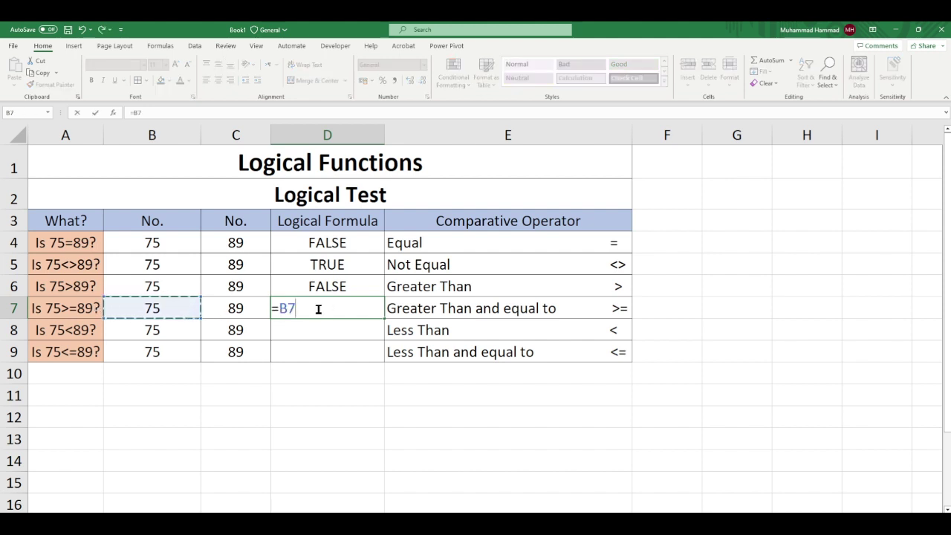
{"action": "type", "text": ">="}
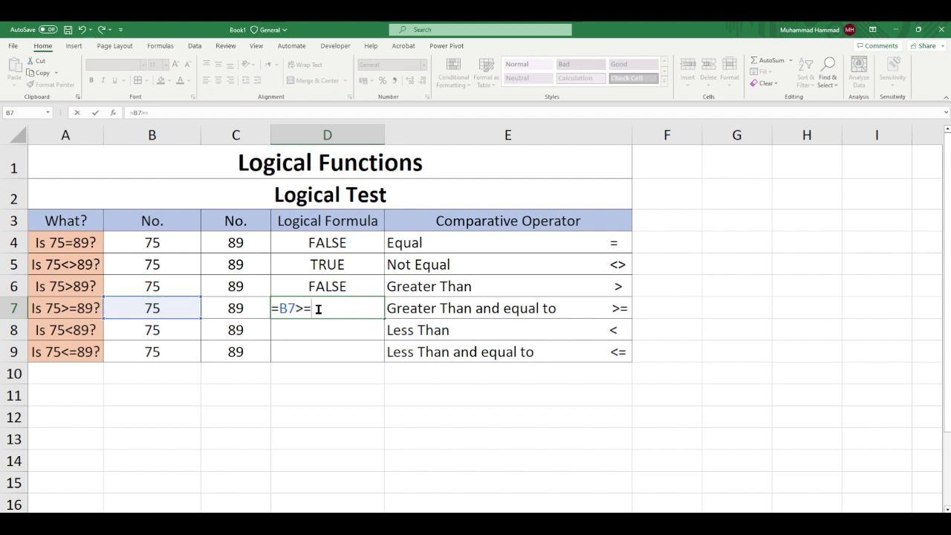
{"action": "left_click", "coordinate": [250, 304]}
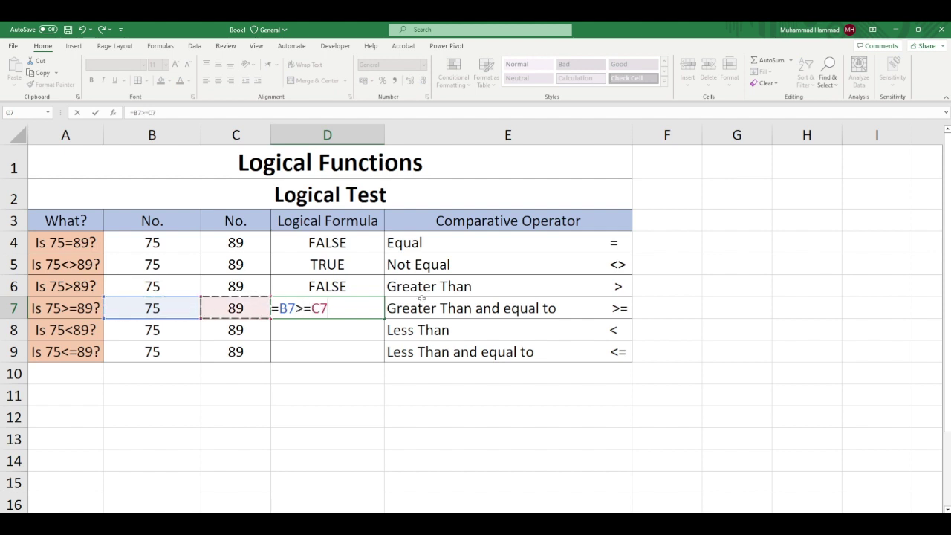
{"action": "key", "text": "Return"}
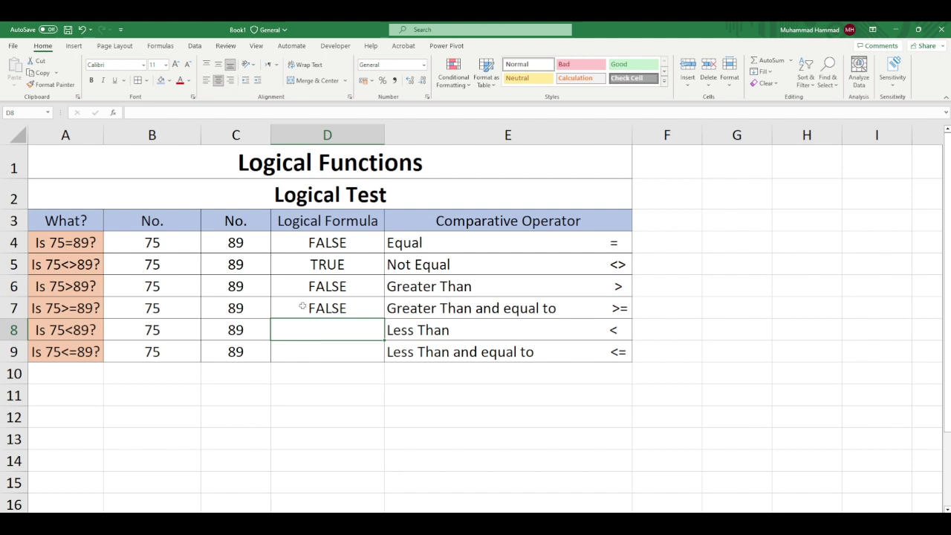
{"action": "left_click", "coordinate": [303, 306]}
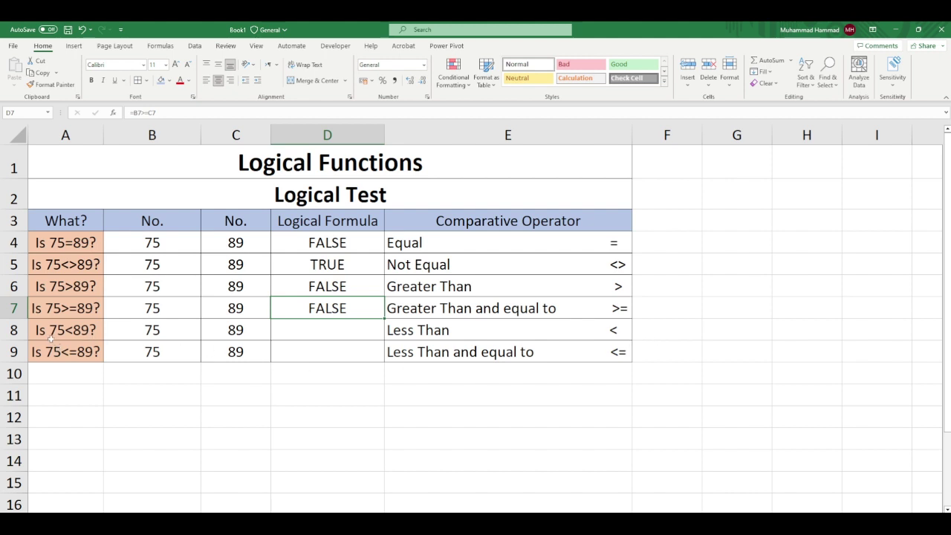
{"action": "left_click", "coordinate": [312, 323]}
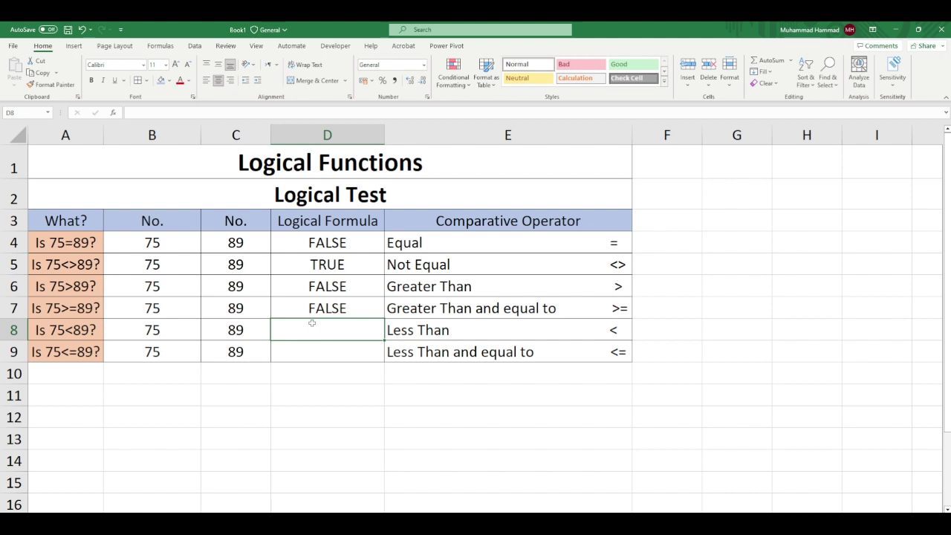
Enter =B8<C8 in D8 so the less-than test returns TRUE
{"action": "type", "text": "="}
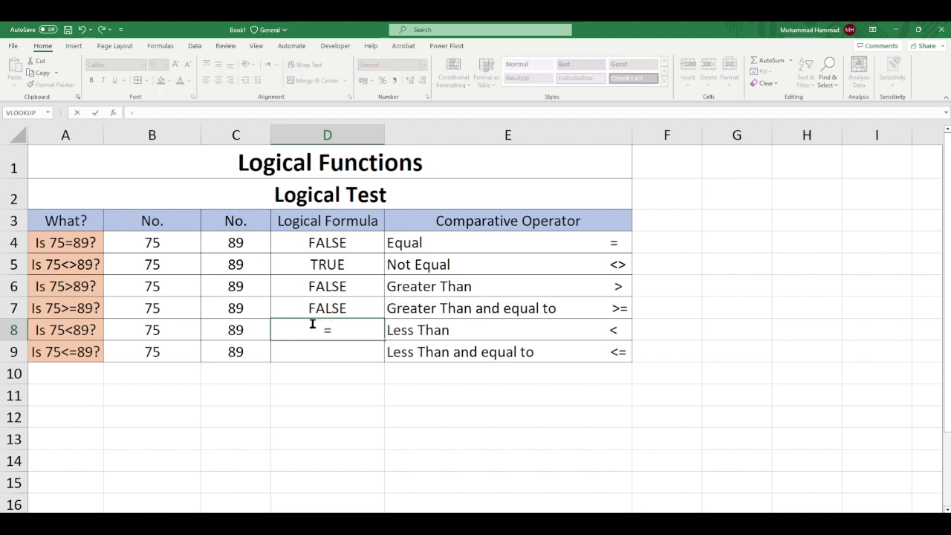
{"action": "left_click", "coordinate": [178, 335]}
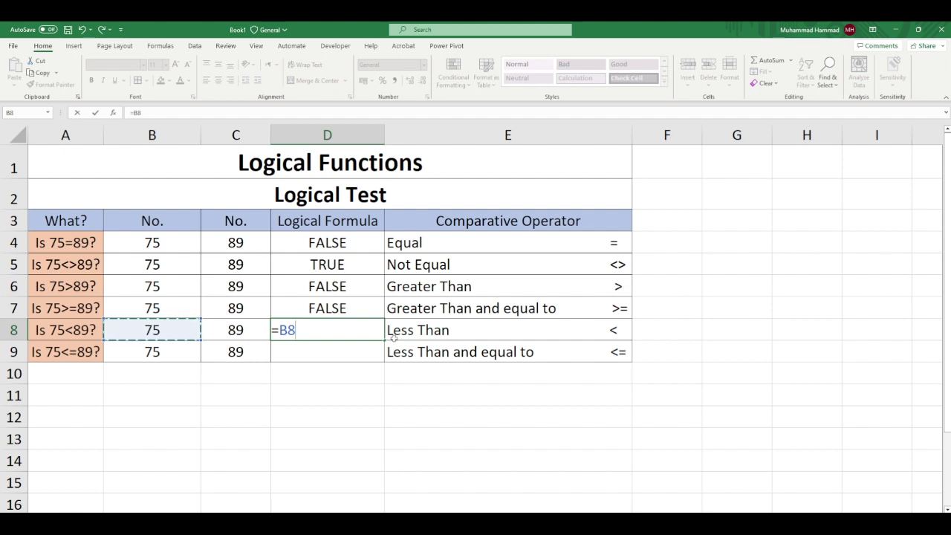
{"action": "type", "text": "<"}
{"action": "left_click", "coordinate": [240, 334]}
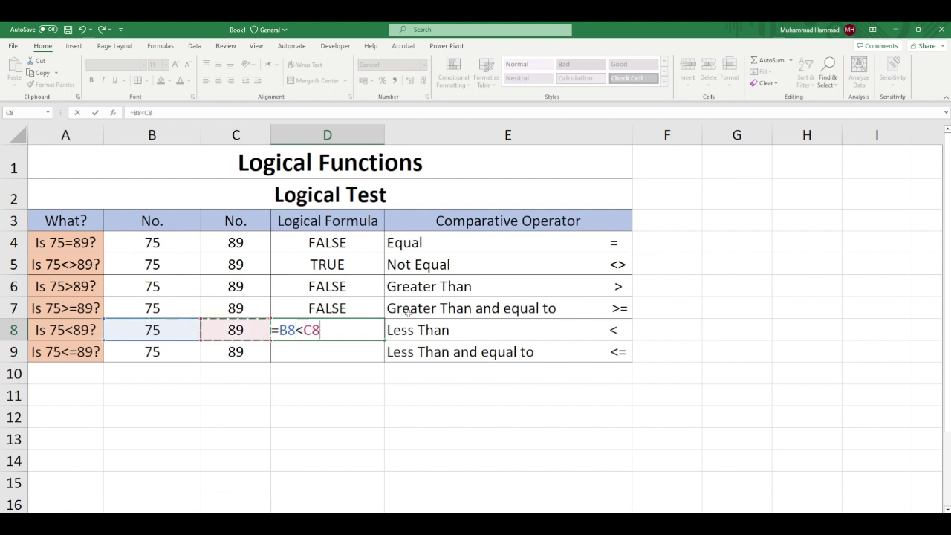
{"action": "key", "text": "Return"}
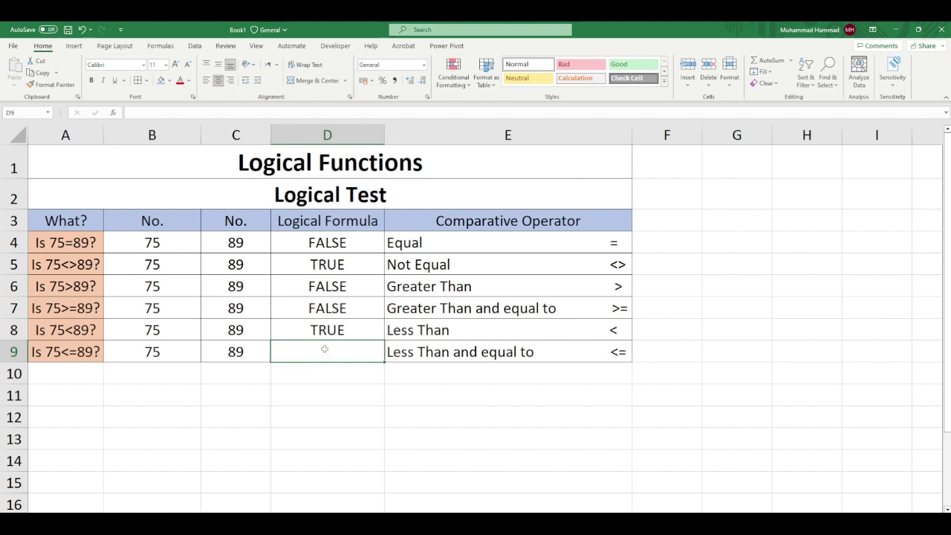
Enter =B9<=C9 in D9 so the less-than-or-equal test returns TRUE
{"action": "type", "text": "="}
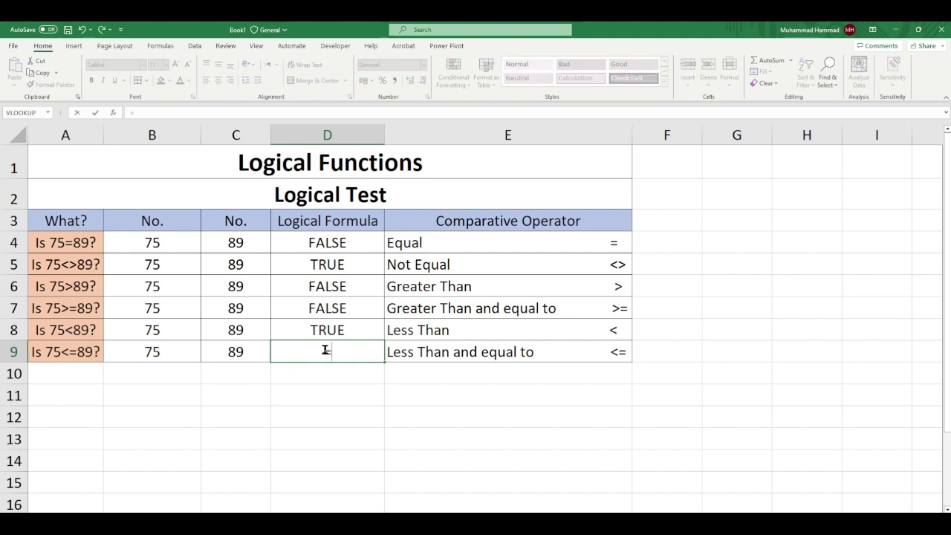
{"action": "left_click", "coordinate": [147, 347]}
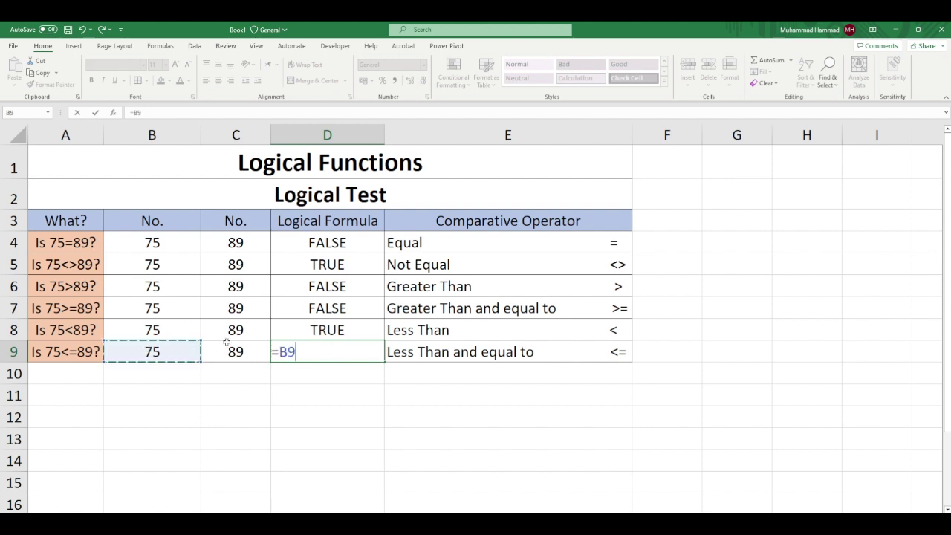
{"action": "type", "text": "<"}
{"action": "type", "text": "="}
{"action": "left_click", "coordinate": [237, 344]}
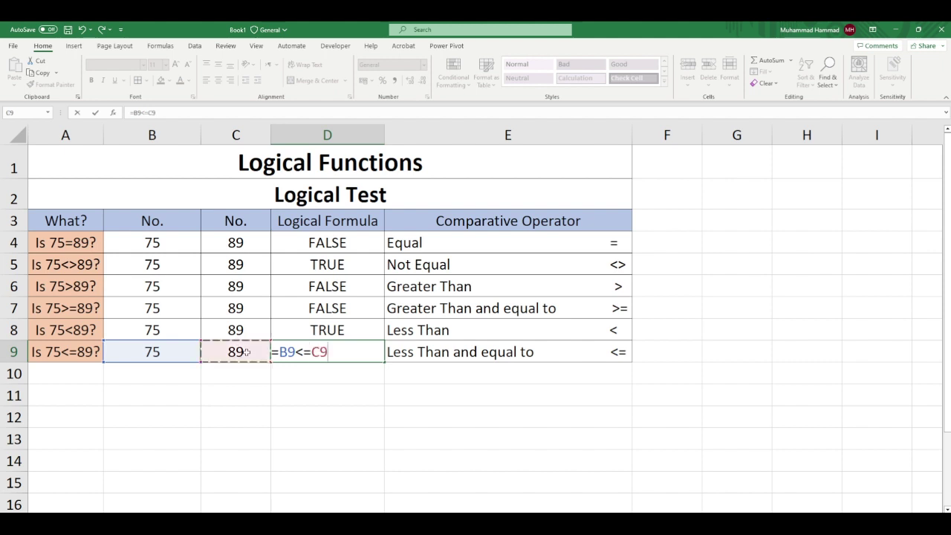
{"action": "key", "text": "Return"}
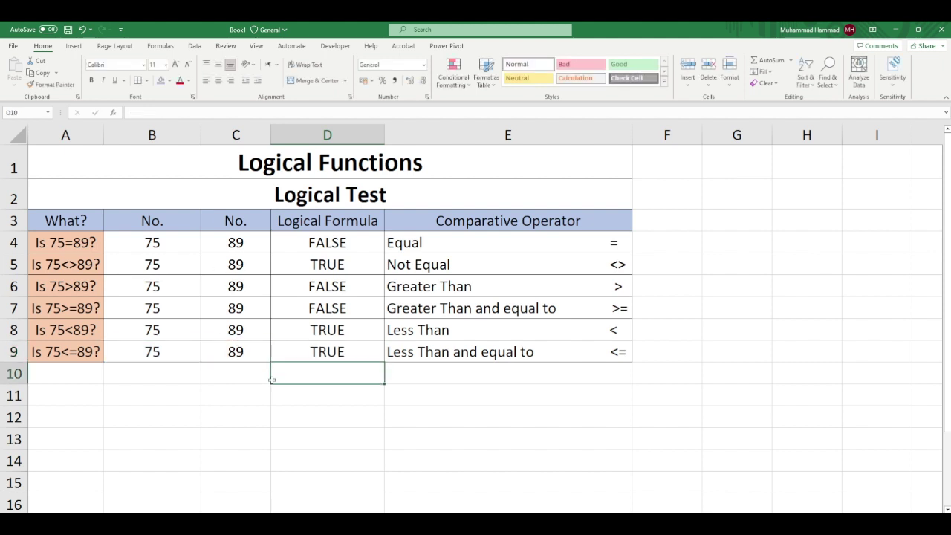